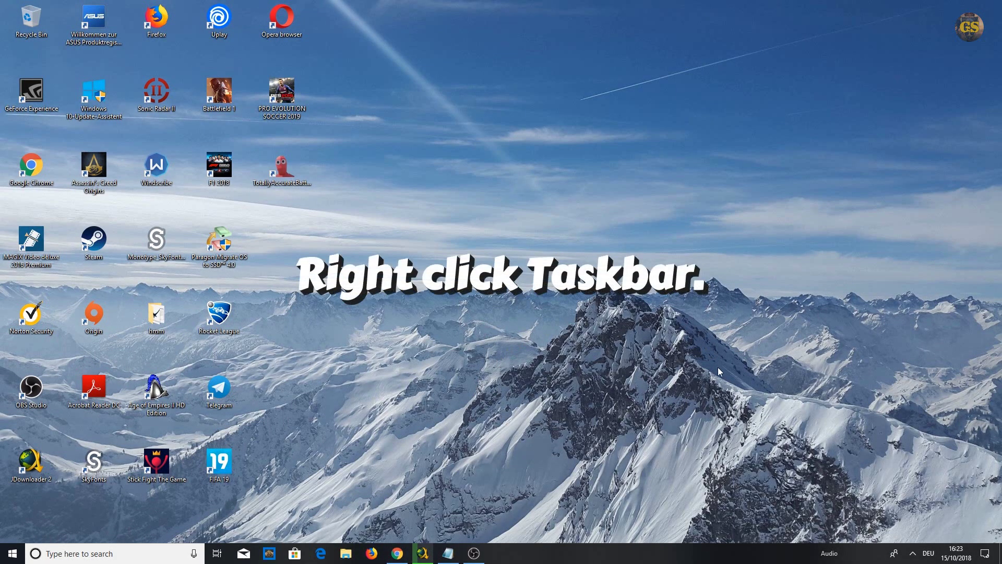
Step: Open the taskbar settings and enable automatically hiding the taskbar in both desktop mode and tablet mode
right_click(617, 551)
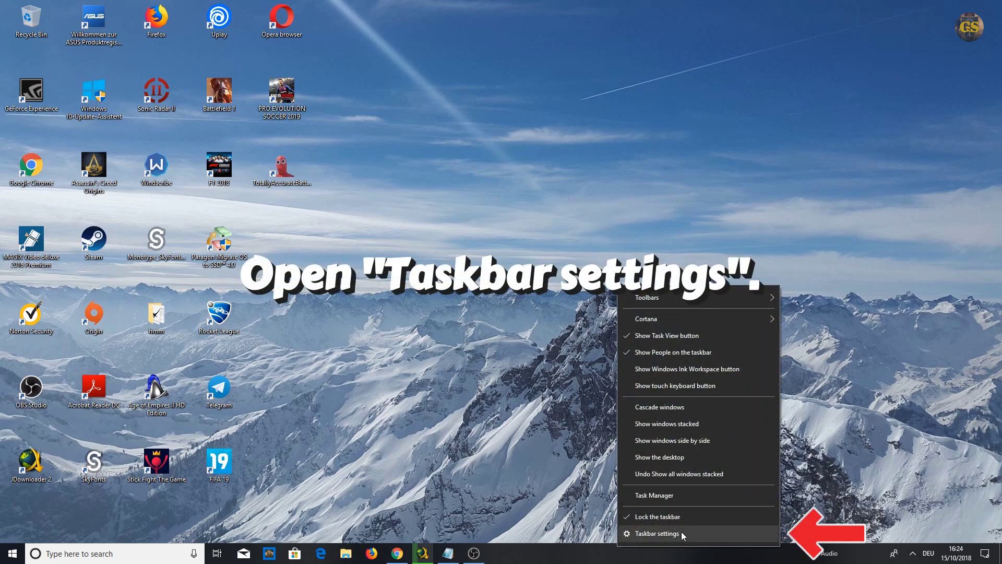
click(657, 533)
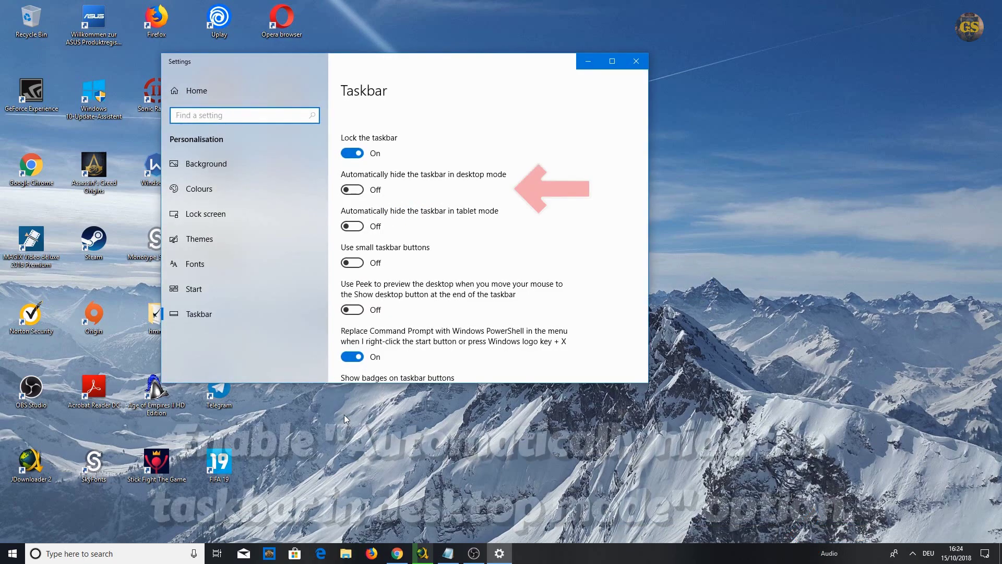
click(354, 192)
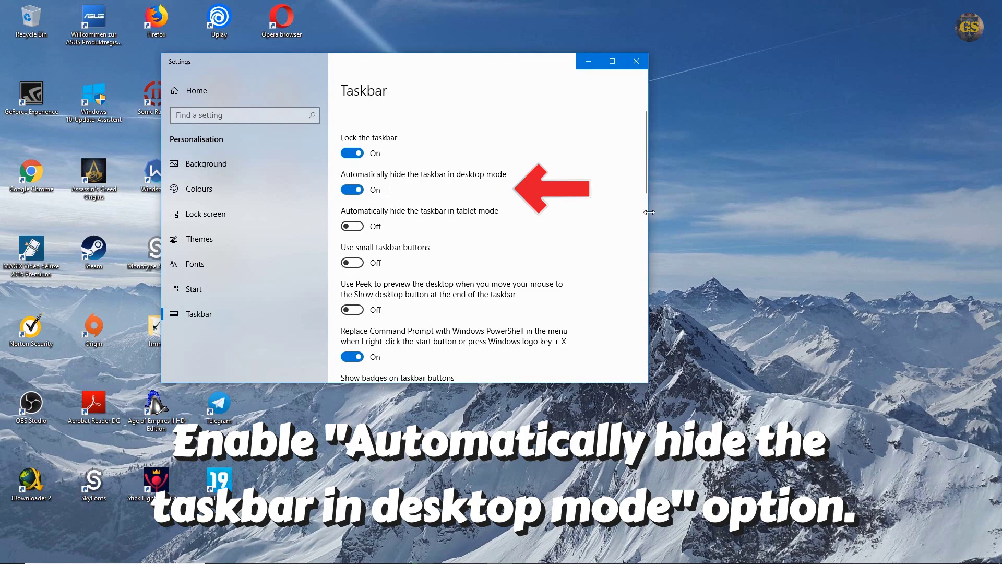
mouse_move(647, 561)
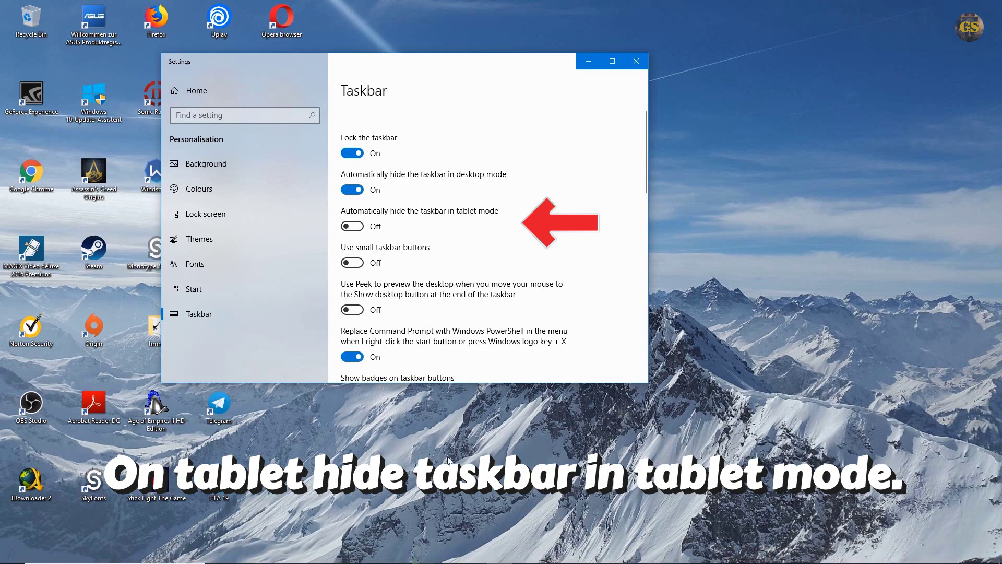
click(353, 228)
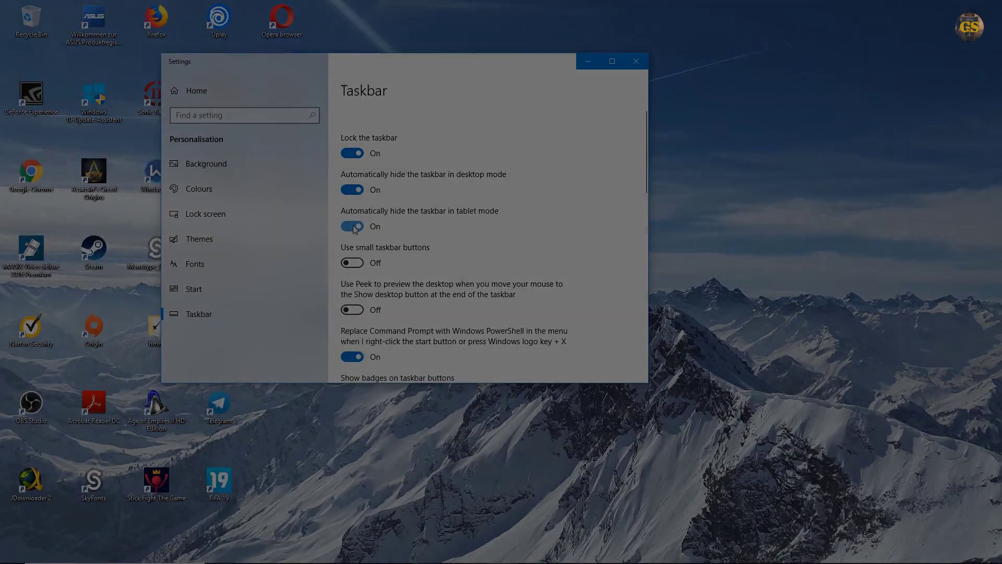
Step: Set the combining of taskbar buttons to "Always hide labels"
scroll(474, 257, down, 5)
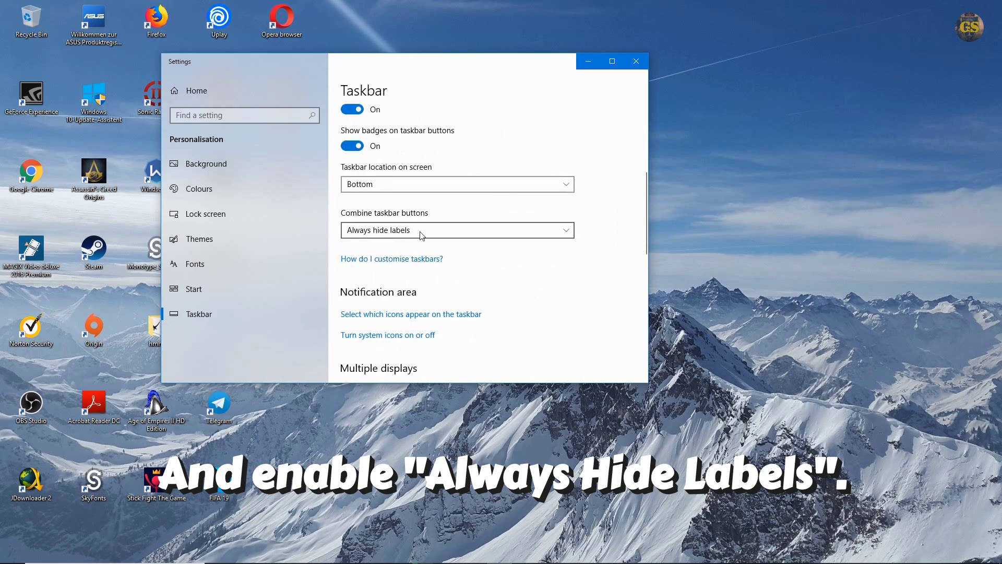
click(421, 235)
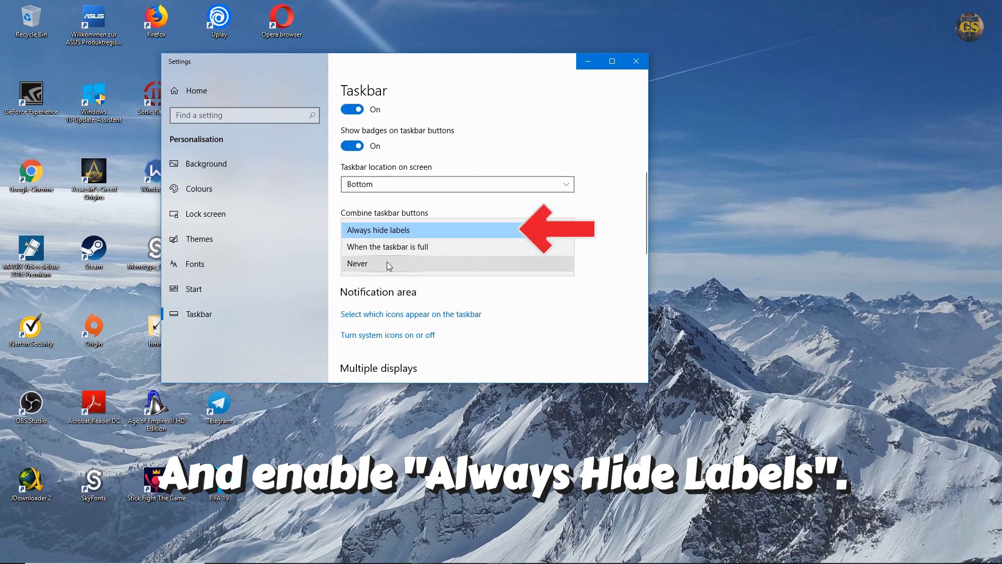
click(395, 232)
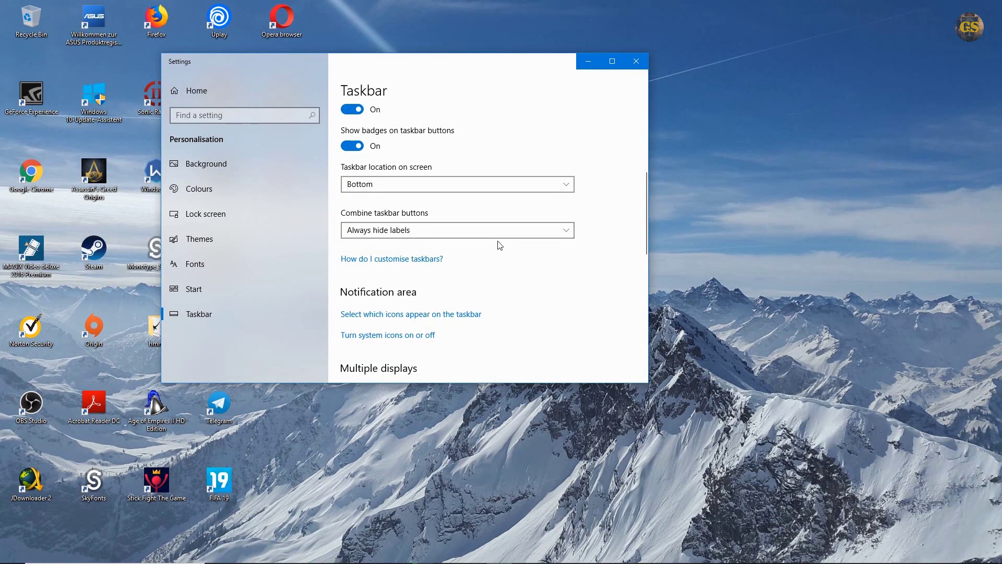
Step: Open the selection of icons that appear on the taskbar, and switch always showing all notification icons on and back off
scroll(500, 246, down, 2)
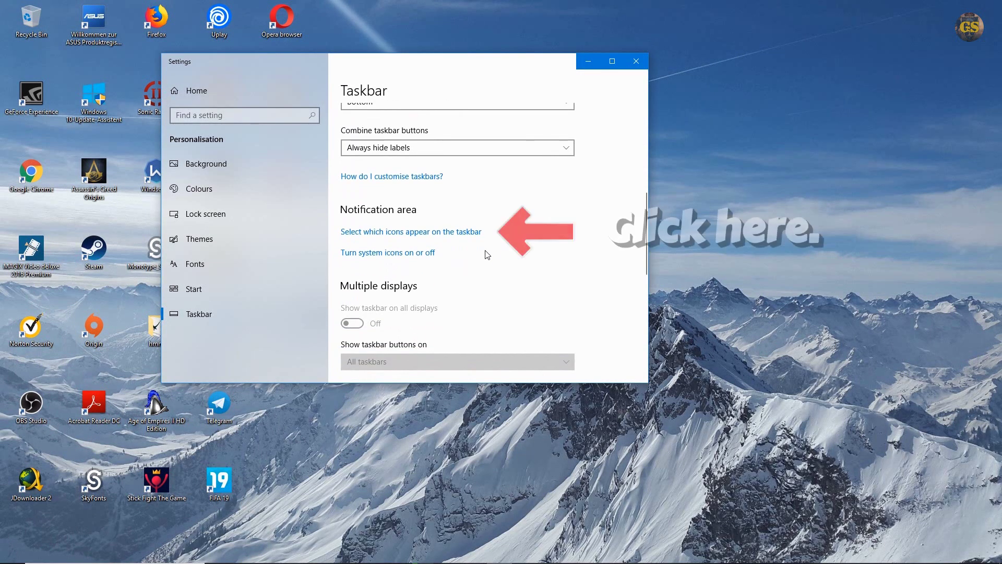
click(414, 234)
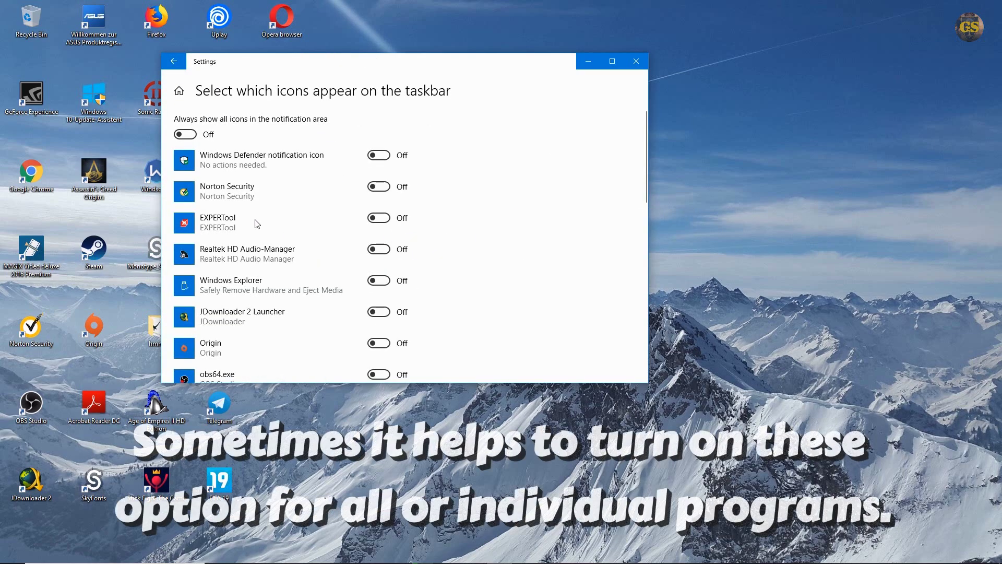
click(189, 137)
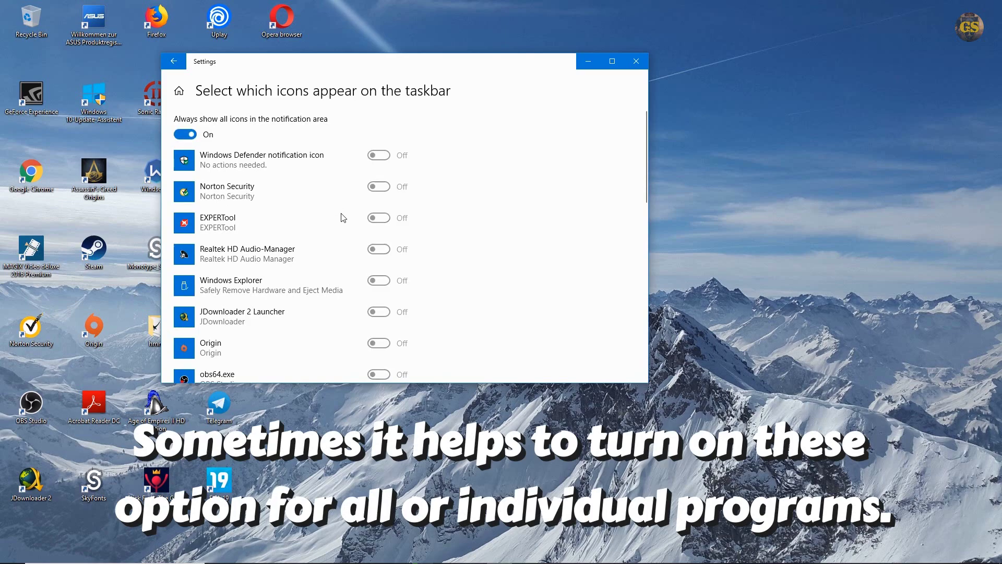
click(192, 136)
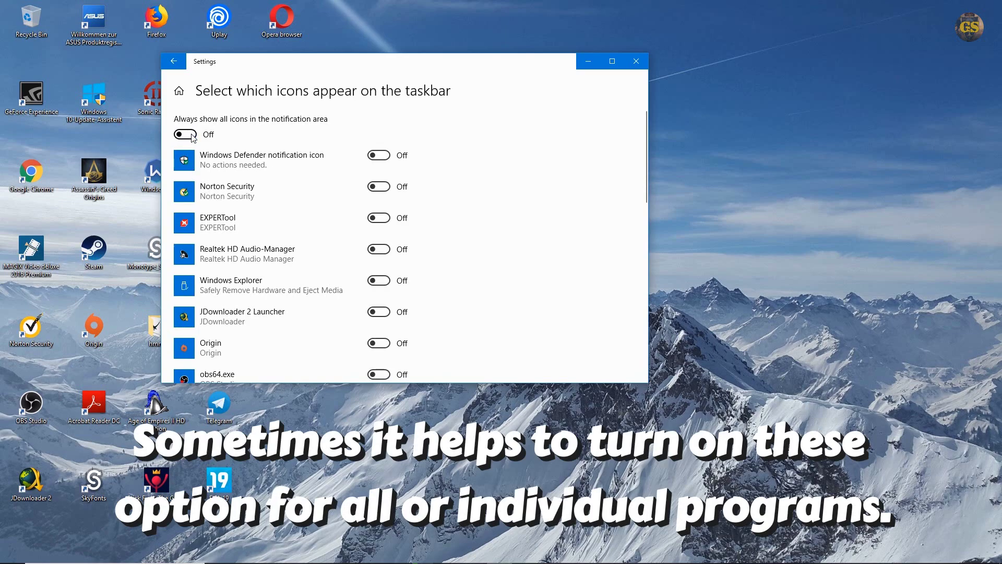
Step: Toggle the individual taskbar icon settings for Spotify.exe and SkyFonts
scroll(311, 206, down, 7)
scroll(312, 206, down, 4)
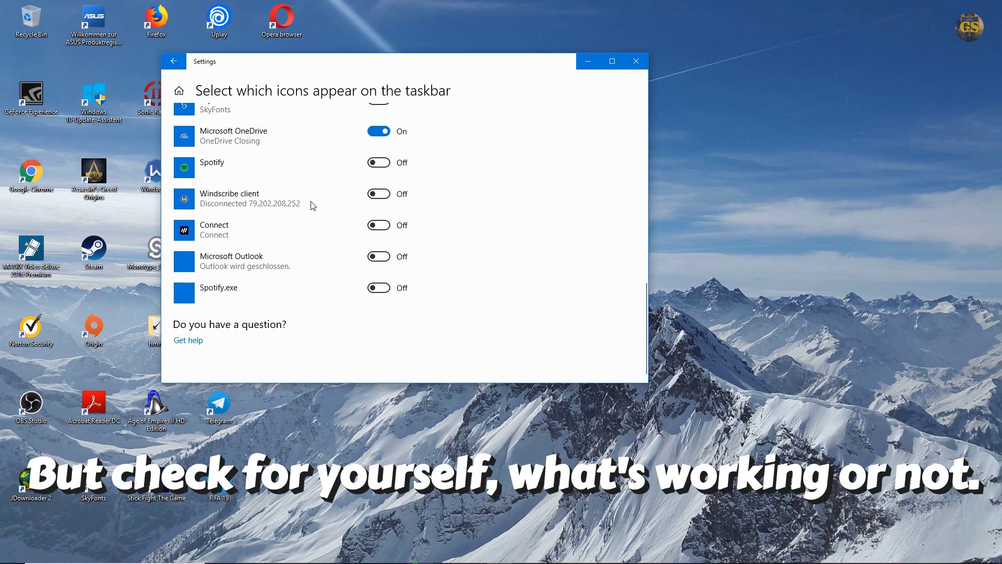
click(374, 290)
scroll(356, 297, up, 6)
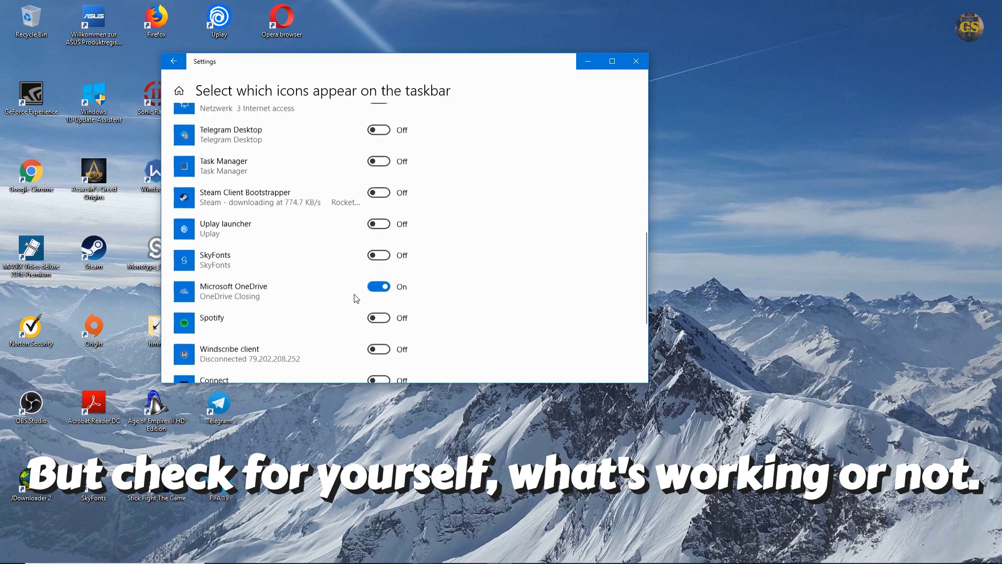
click(376, 262)
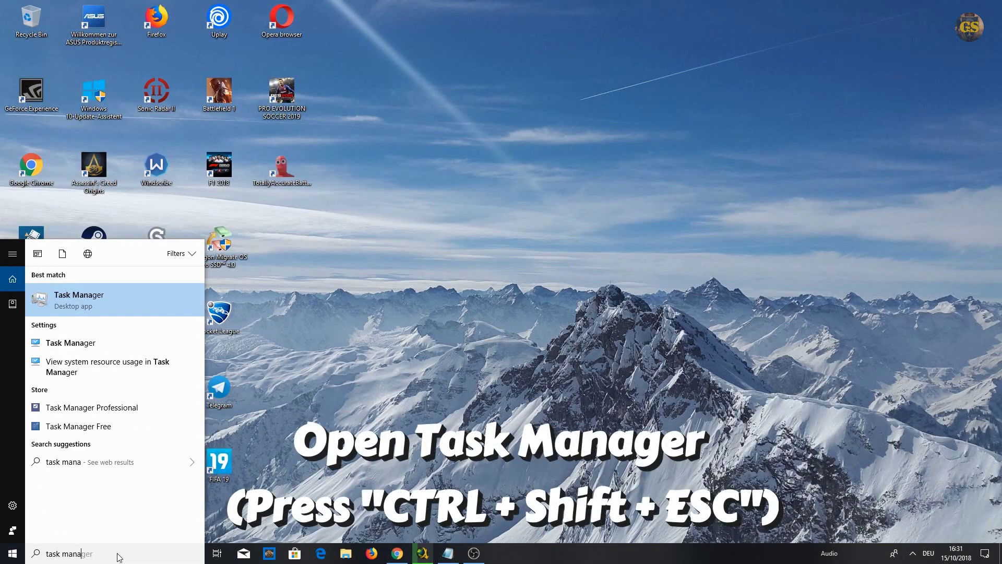
Step: Search for "task manager", dismiss the results and open Task Manager from the taskbar instead
text(ger)
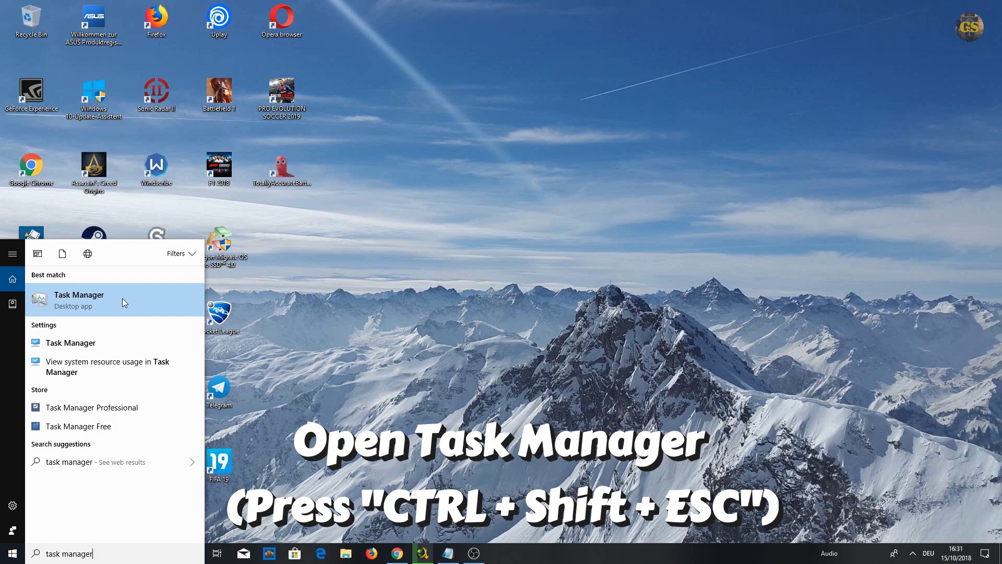
key(Escape)
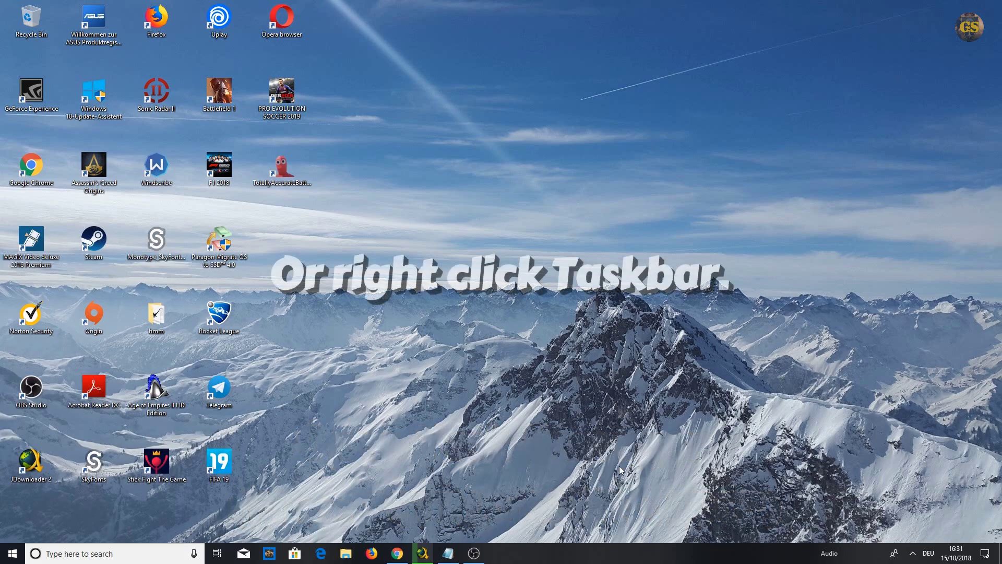
right_click(608, 553)
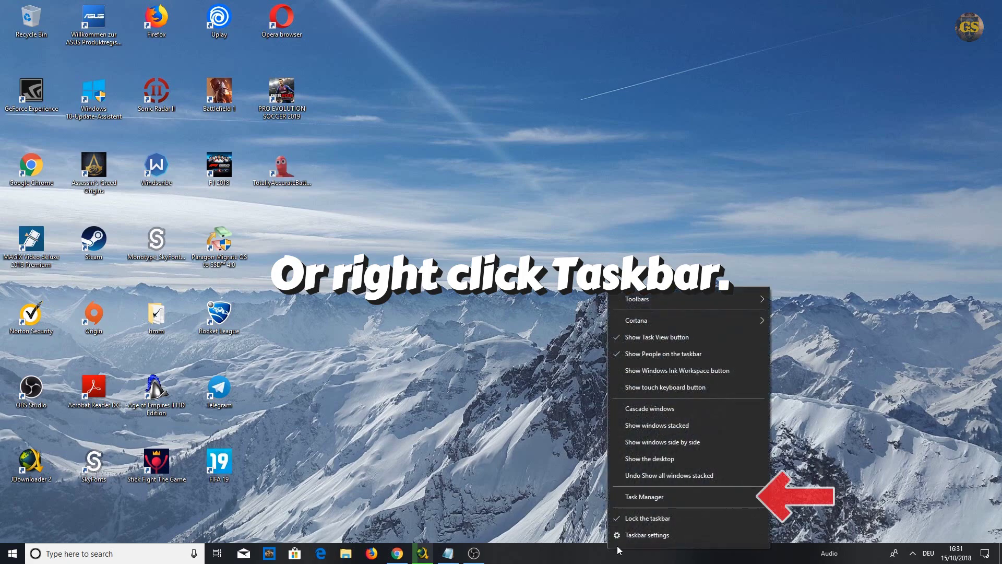
click(675, 499)
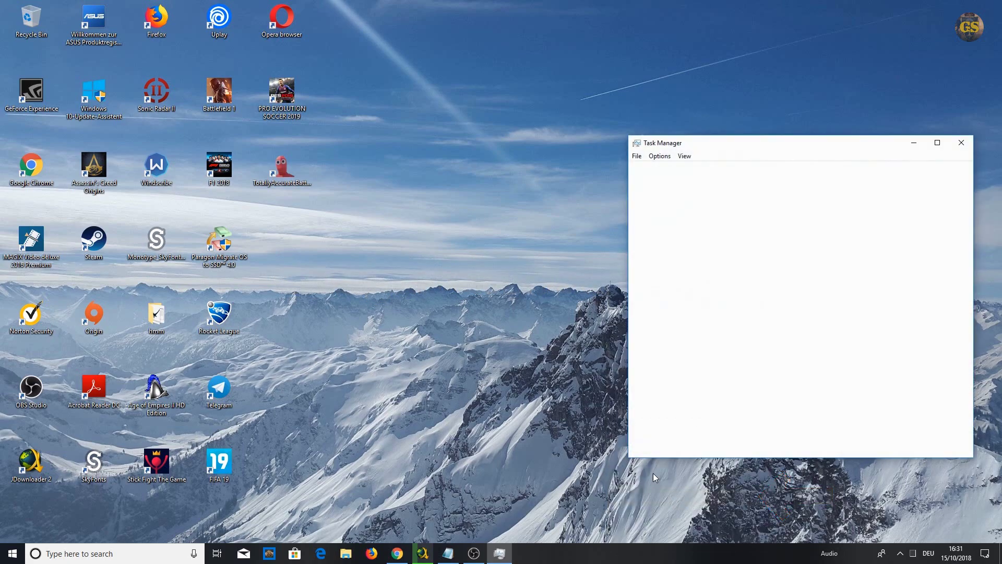
Step: Restart the Windows Explorer process in Task Manager and close the Task Manager window
drag(742, 146, 483, 106)
drag(711, 186, 697, 387)
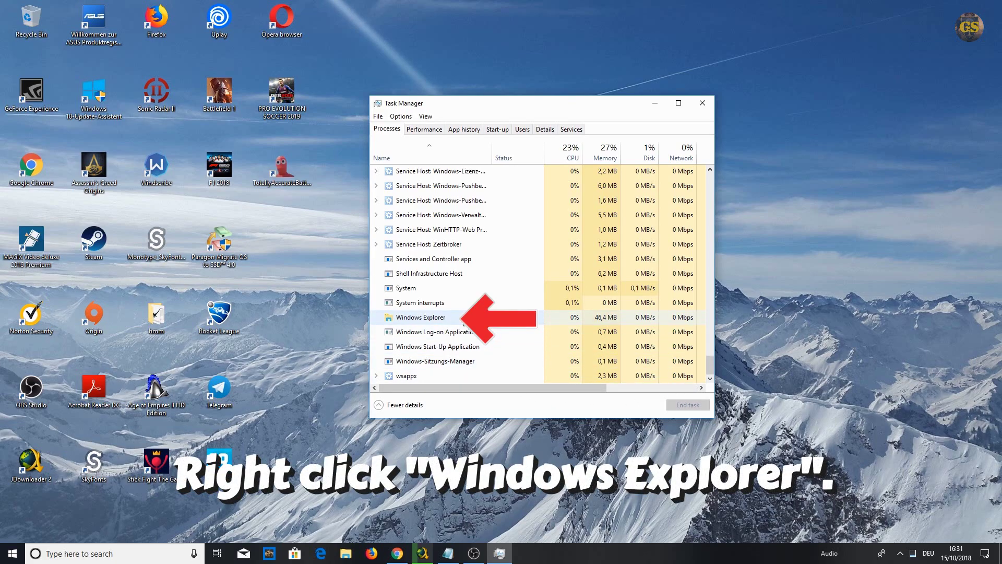
right_click(465, 320)
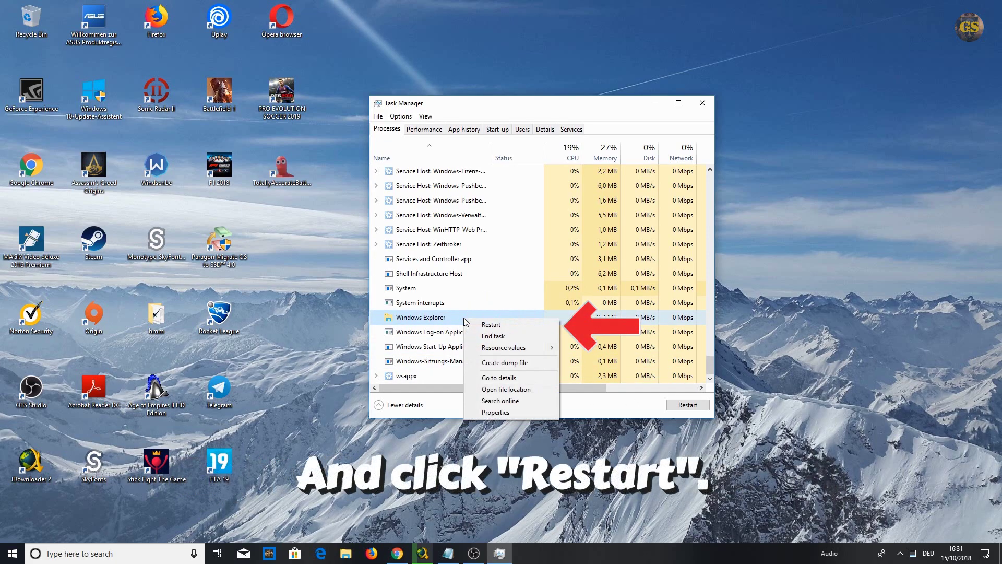
click(509, 325)
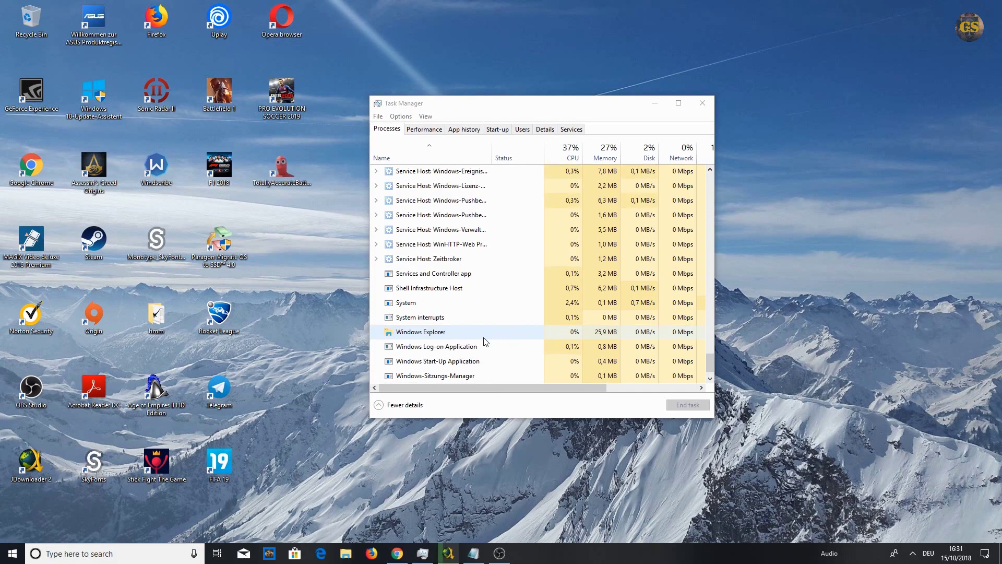
click(712, 100)
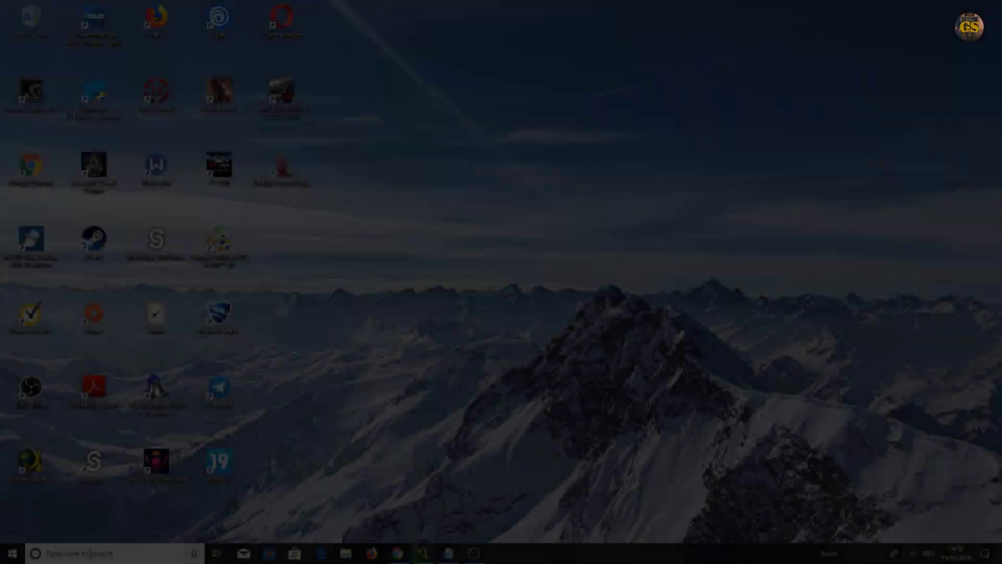
Step: Search for "hide taskbar" in the Cortana search and dismiss it by returning focus to the desktop
click(90, 554)
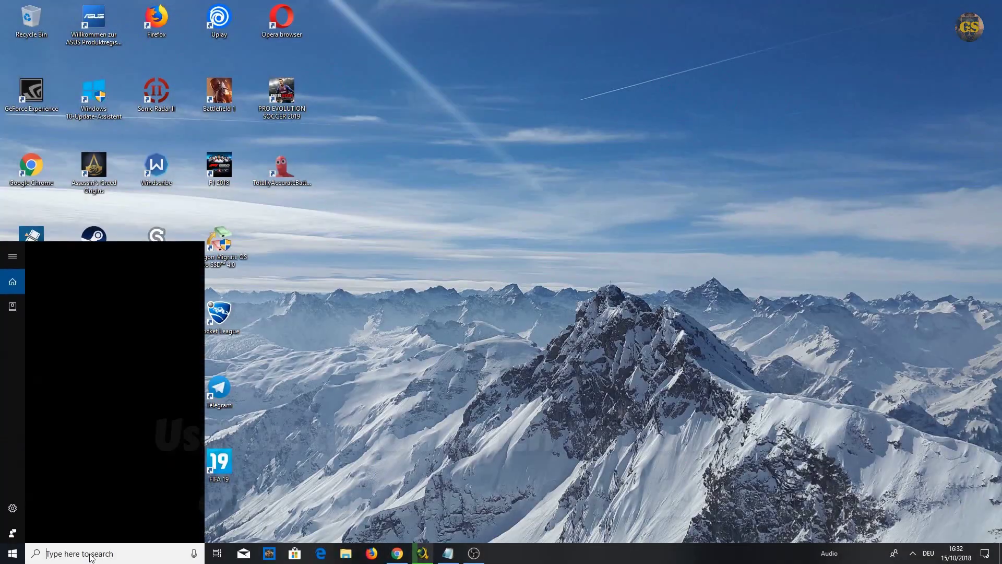
text(hide)
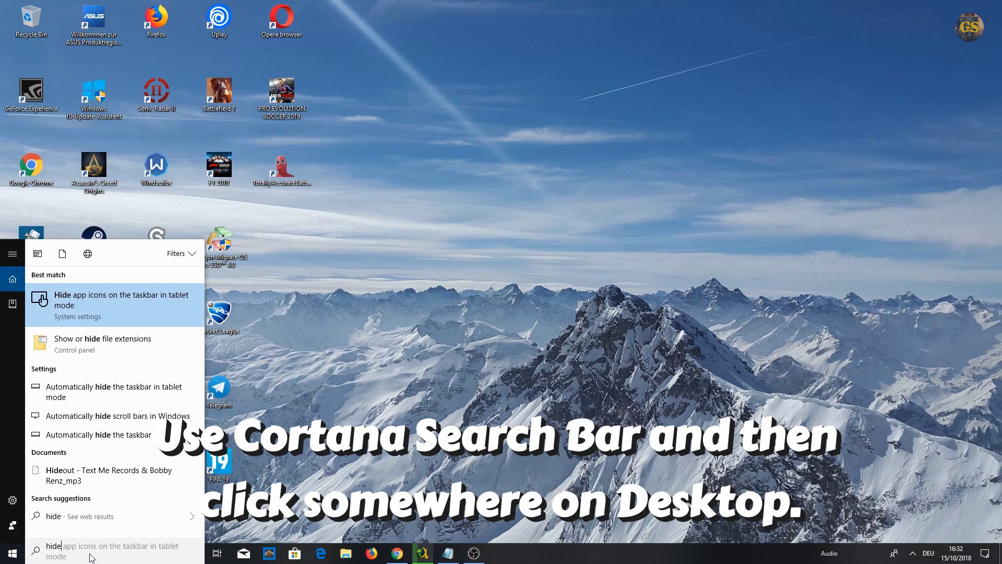
text( taskbar)
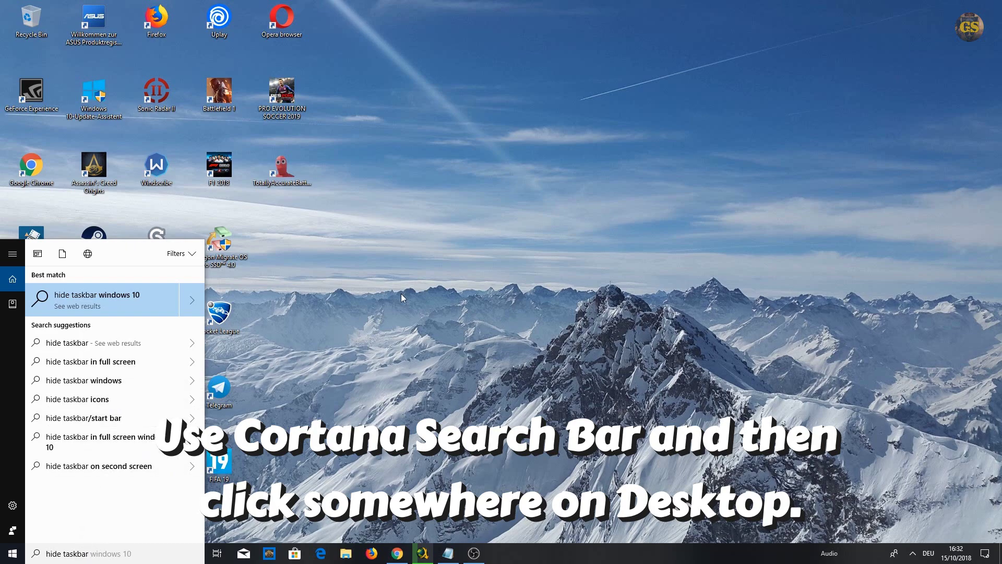
click(534, 303)
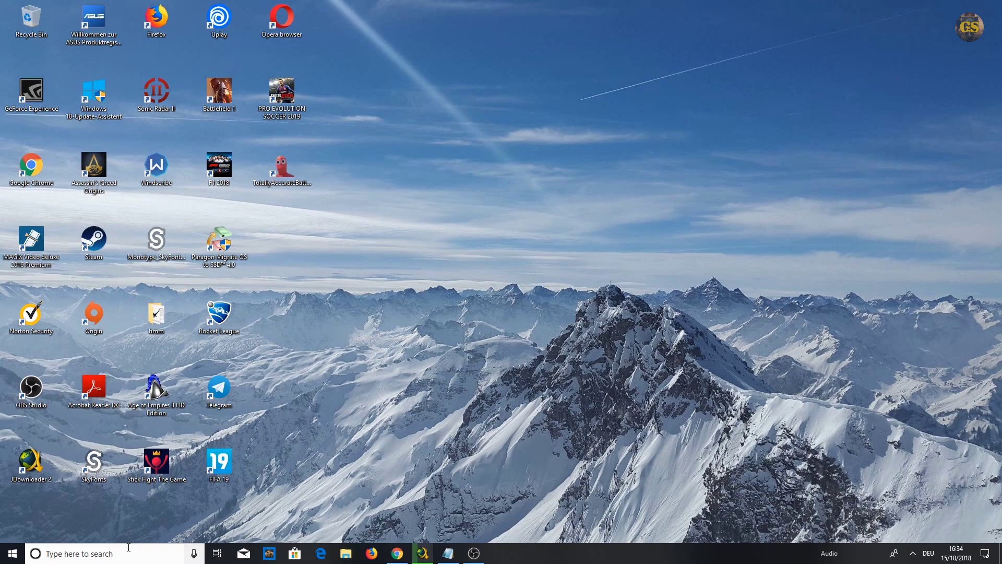
Step: Run the command "Dism /Online /Cleanup-Image /RestoreHealth" from the Windows search
click(126, 552)
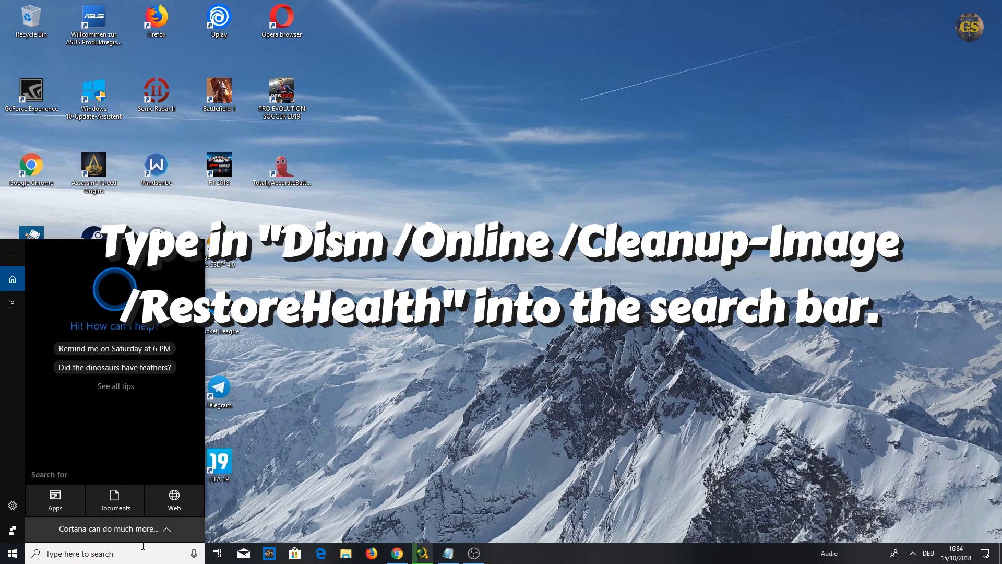
text(Dism /Online /Cleanup-Image /RestoreHealth)
drag(122, 555, 41, 547)
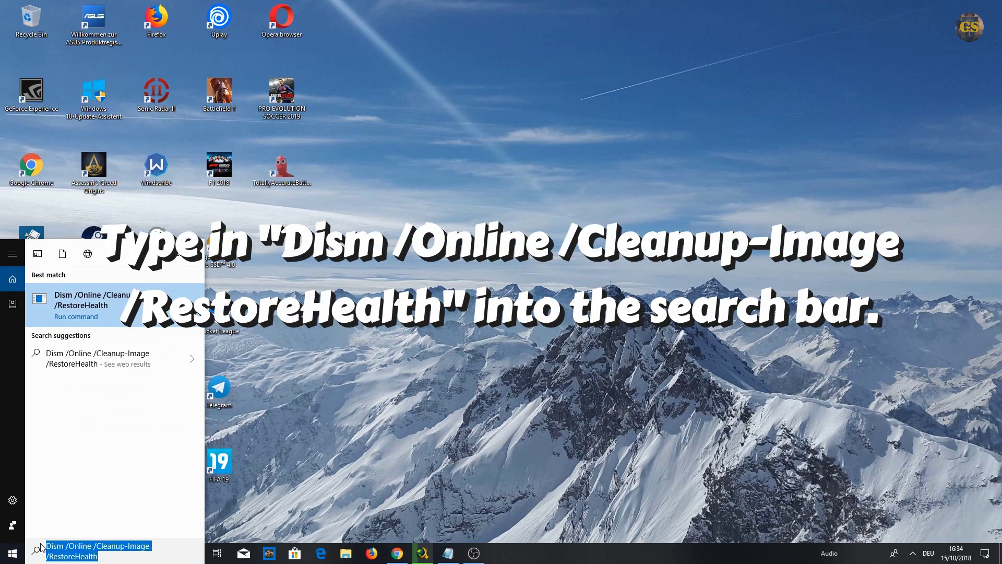
click(69, 546)
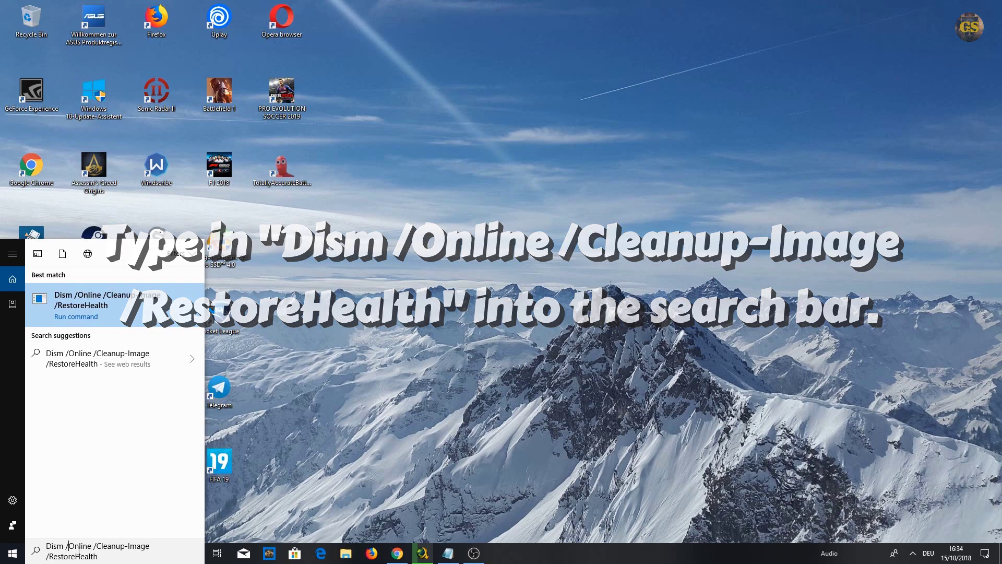
click(113, 302)
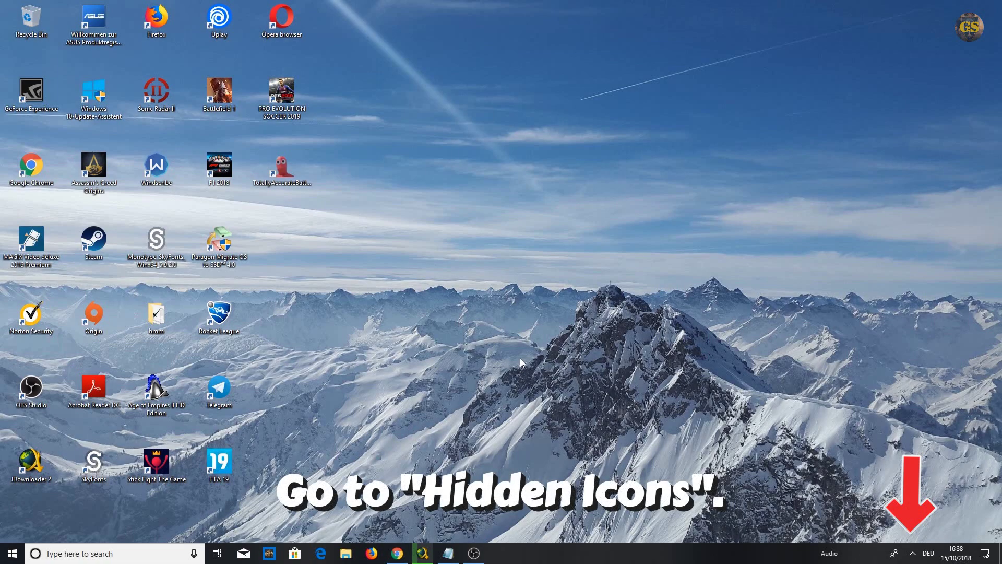
Step: Open the OBS window from the hidden notification icons and minimize it
click(914, 554)
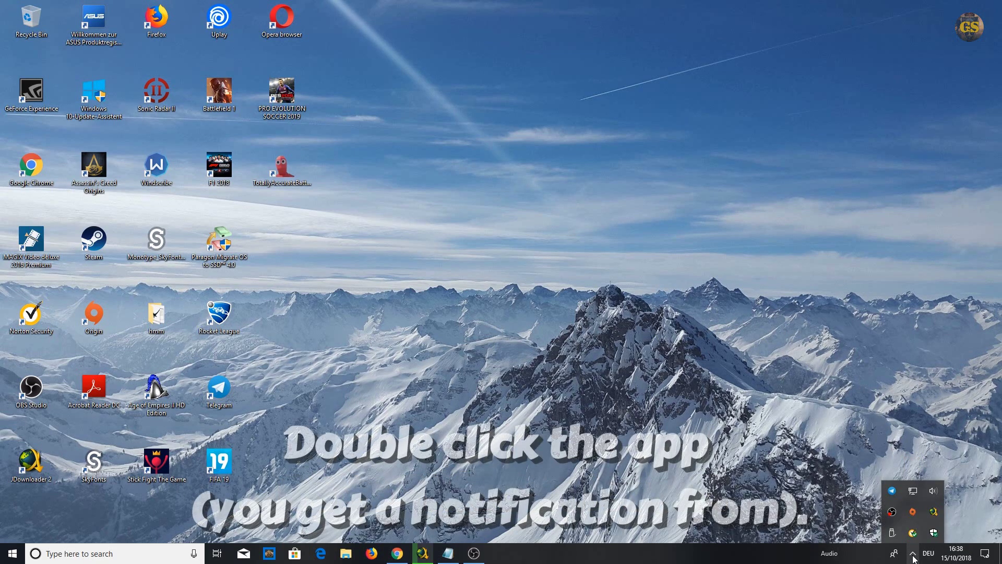
double_click(893, 517)
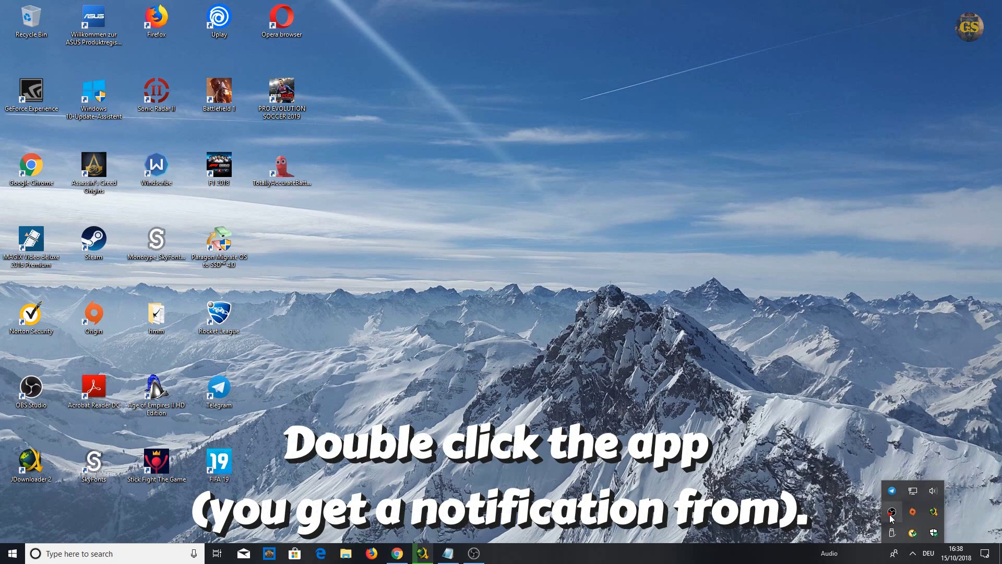
double_click(892, 516)
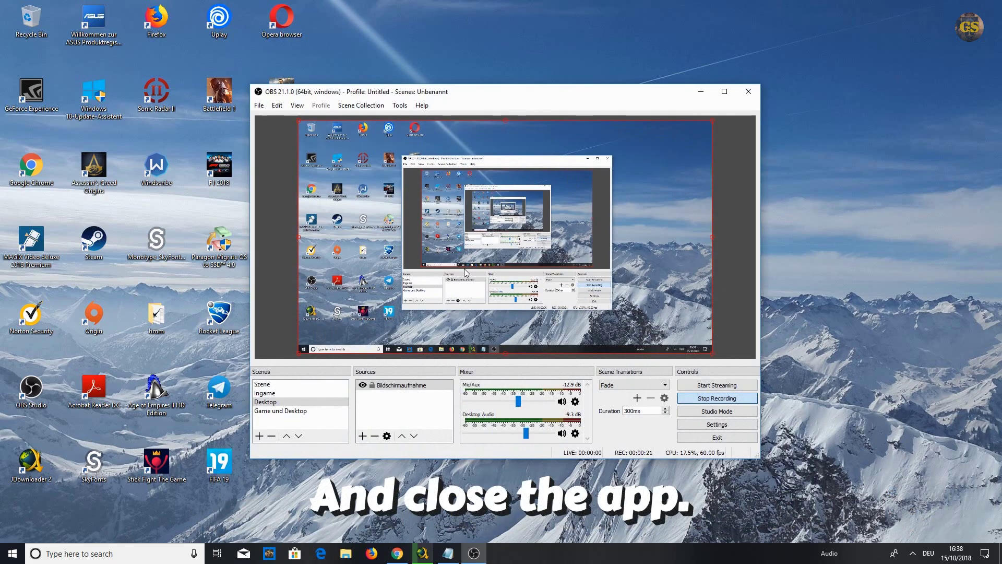
click(701, 91)
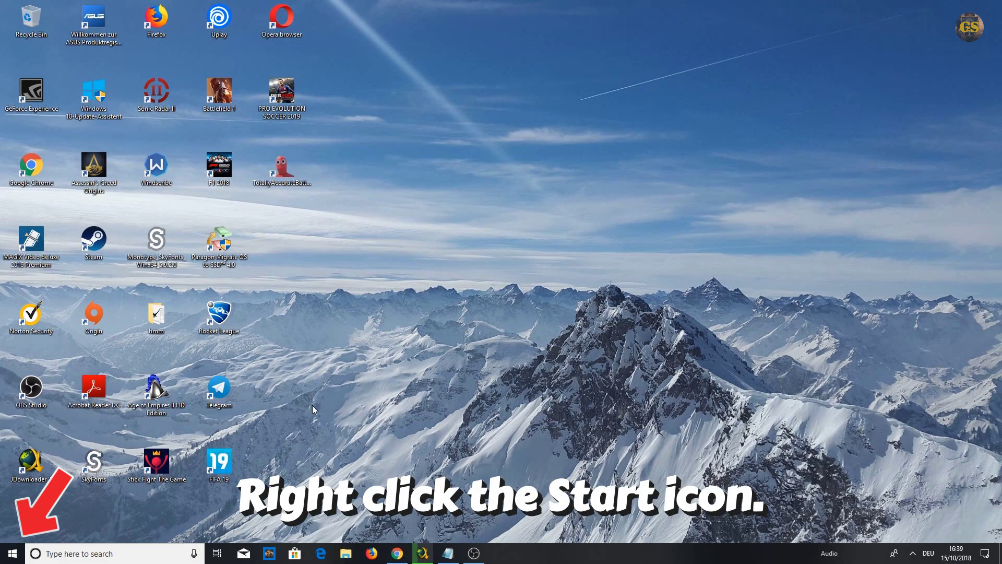
Step: Open the Notifications & actions page in the System category of Windows Settings
right_click(14, 555)
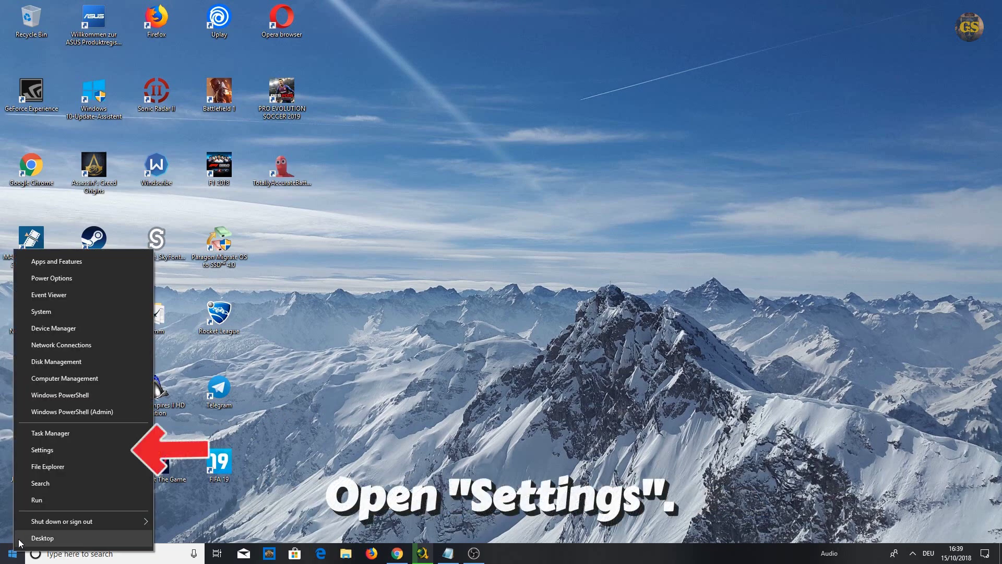
click(72, 452)
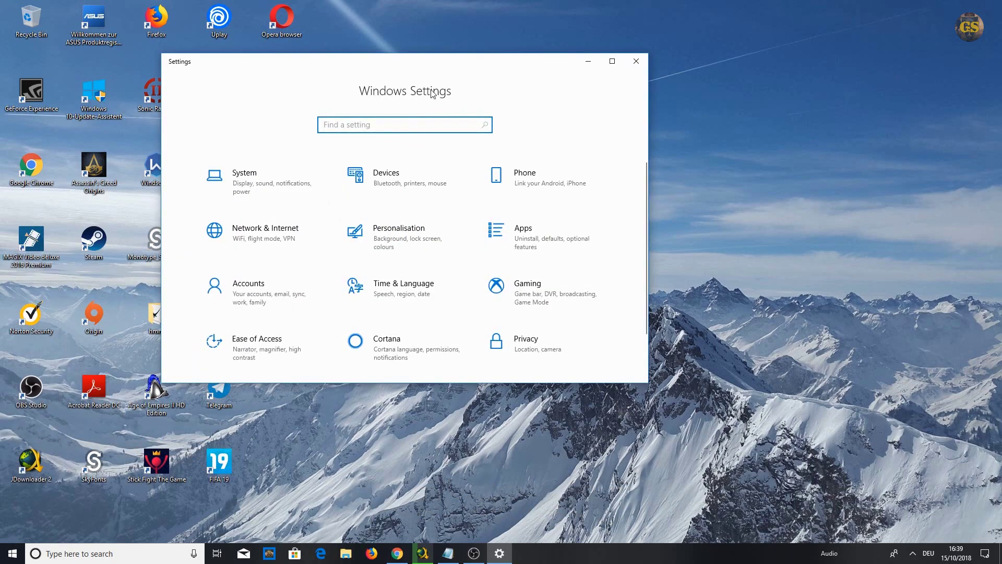
drag(424, 66, 583, 72)
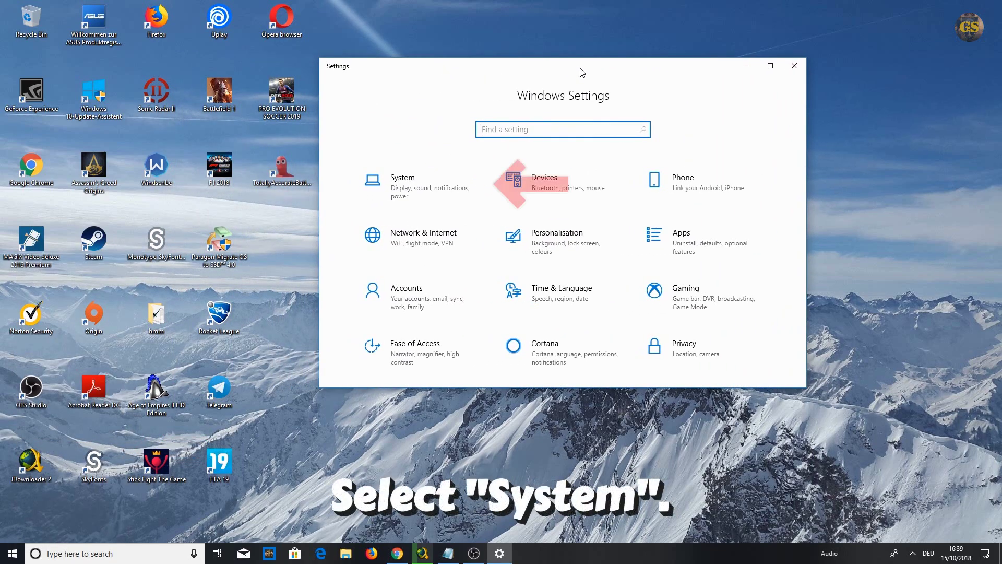
click(421, 187)
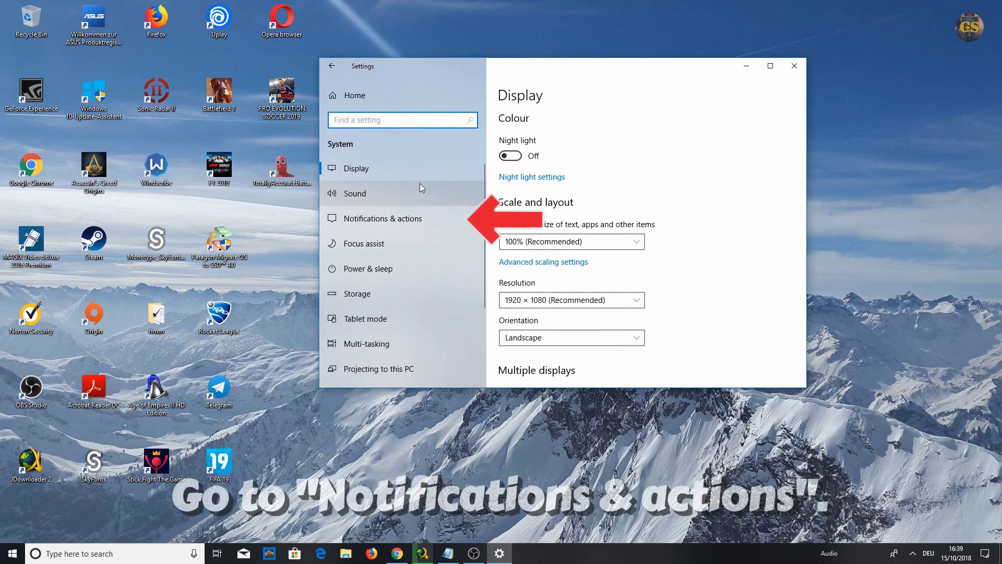
scroll(627, 222, down, 5)
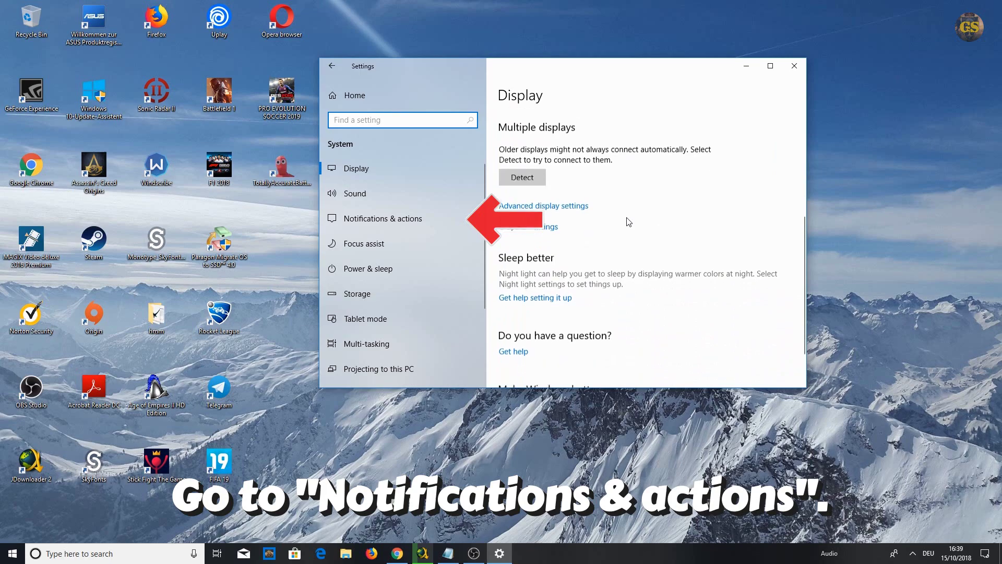
click(408, 217)
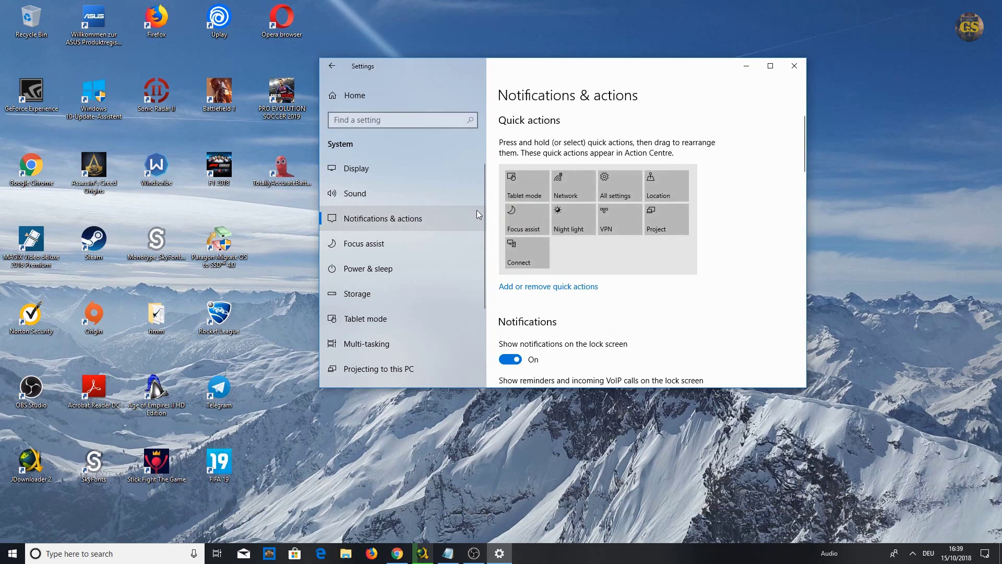
Step: Turn "Get notifications from apps and other senders" off and back on
scroll(643, 268, down, 3)
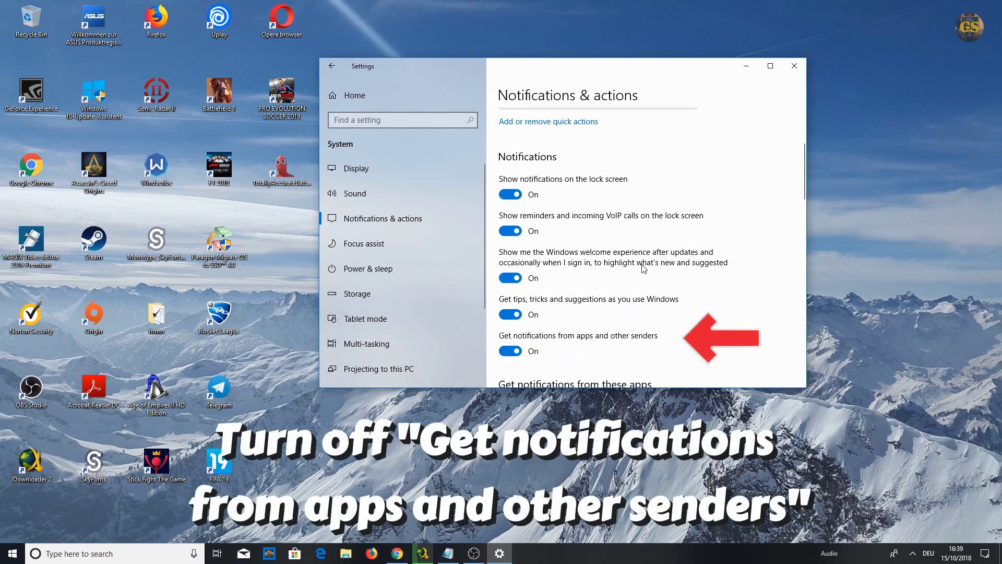
click(511, 352)
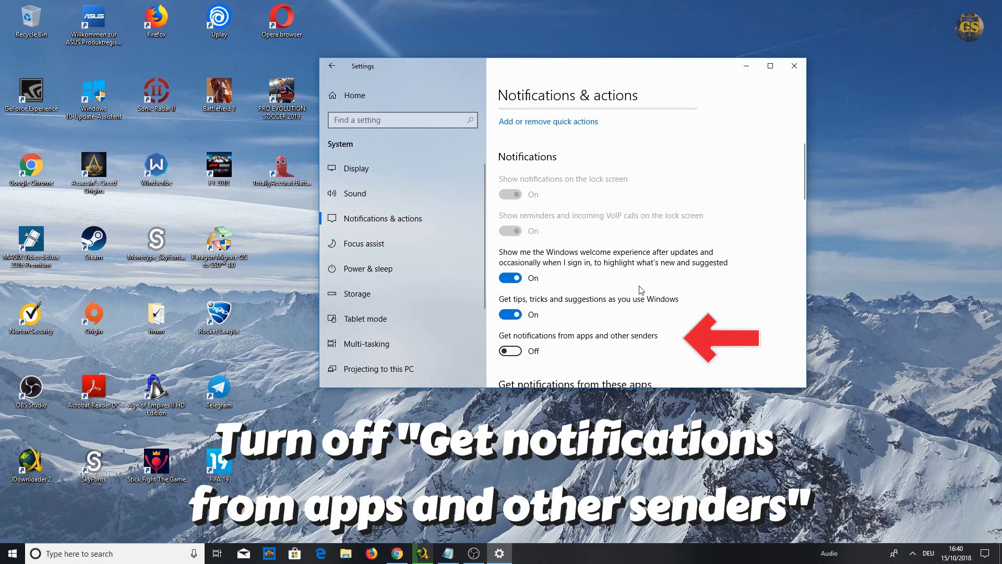
scroll(647, 288, down, 3)
click(510, 186)
Step: Turn off individual app notifications, such as those of Microsoft Store, in the list of notification senders
scroll(654, 216, down, 3)
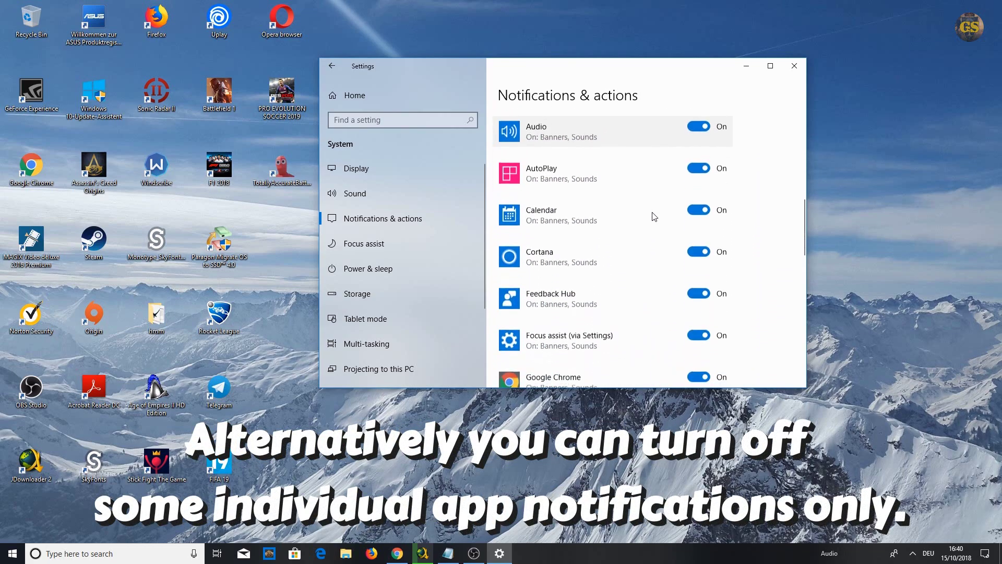
scroll(654, 217, down, 2)
scroll(654, 217, down, 2)
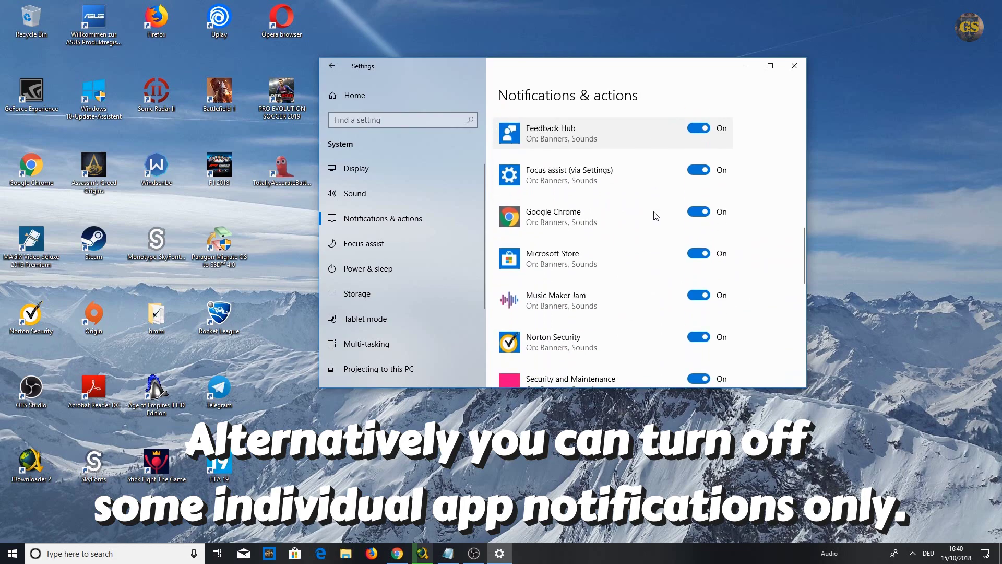
click(706, 254)
scroll(703, 262, down, 5)
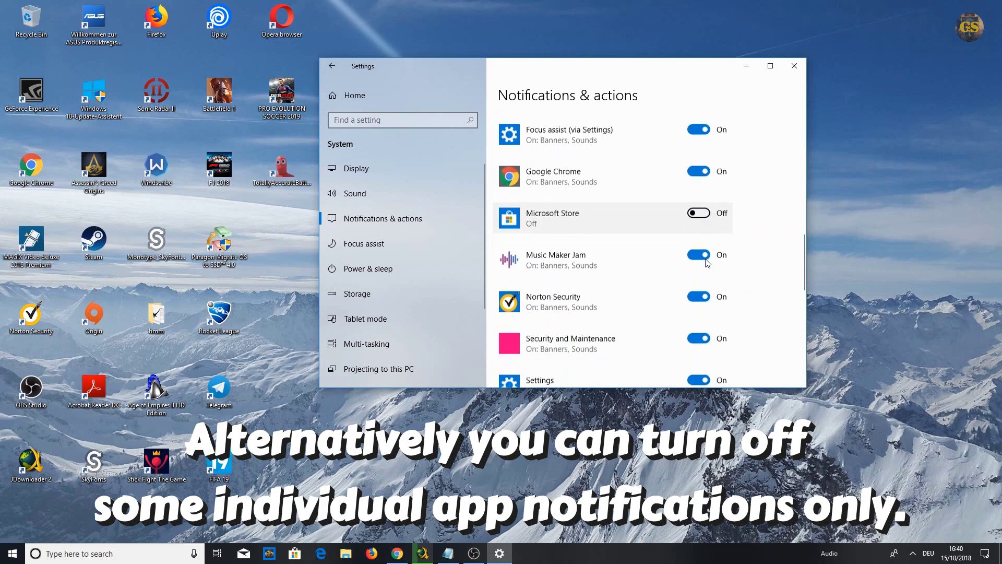
click(699, 215)
click(699, 257)
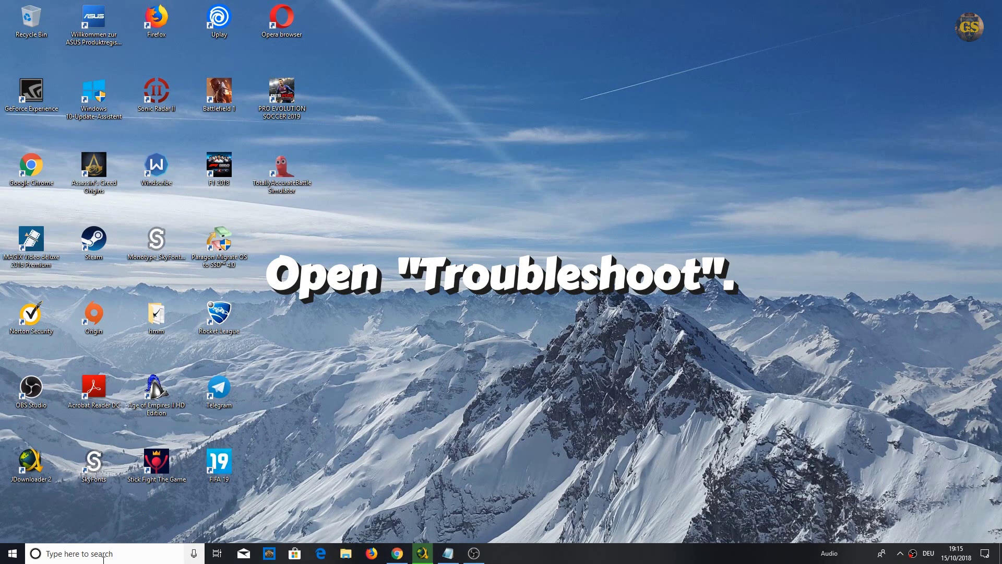
Step: Search Windows for "troubleshoot" and open the Troubleshoot system settings
click(103, 558)
text(troubleshoot)
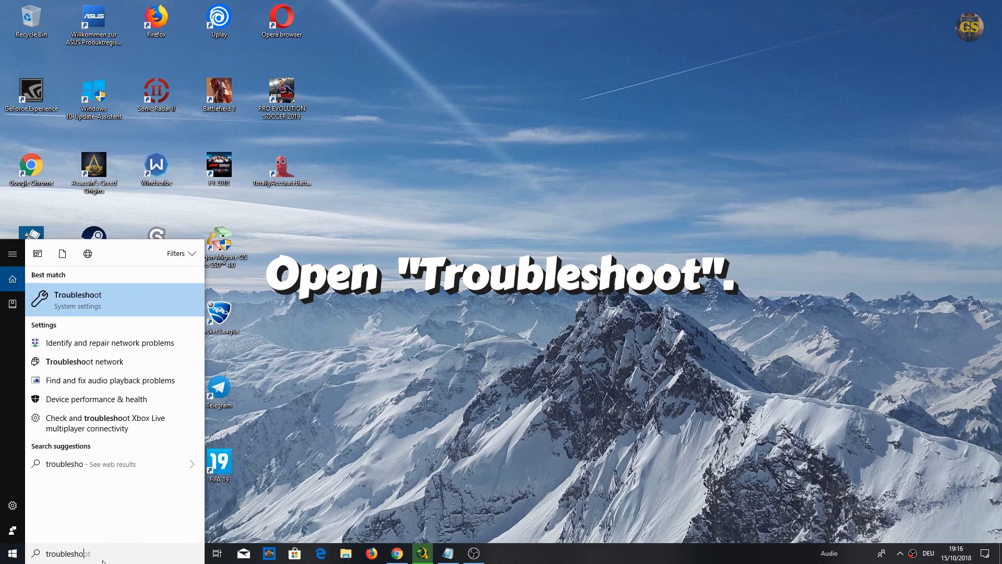
click(111, 300)
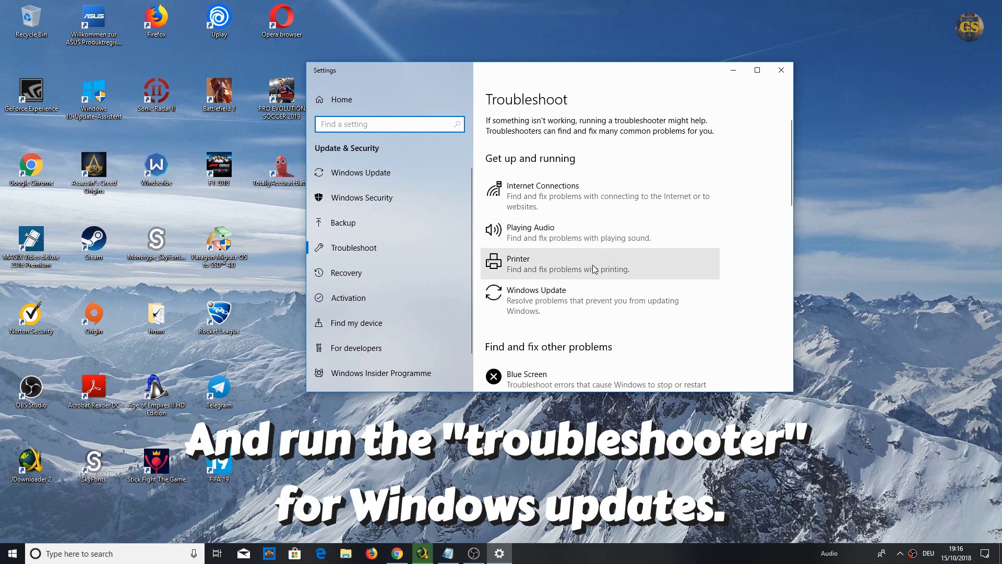
Step: Run the Windows Update troubleshooter, apply the fix for pending updates and close the troubleshooter
click(597, 296)
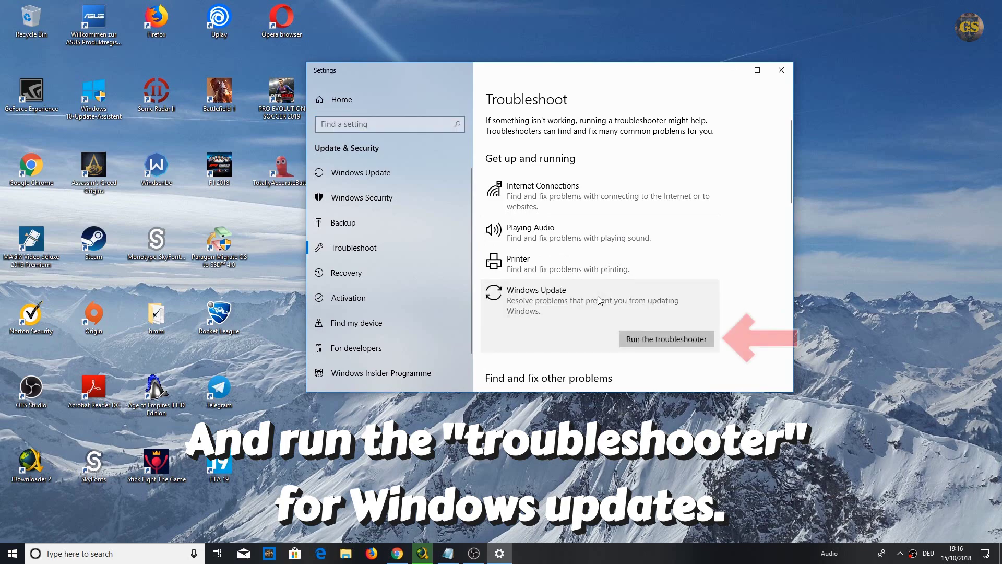
click(669, 340)
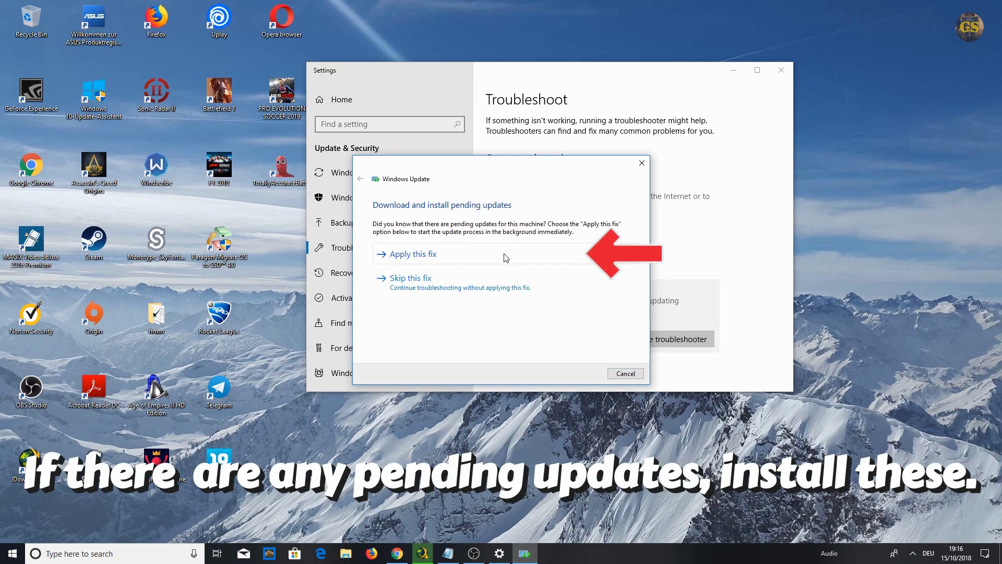
click(477, 257)
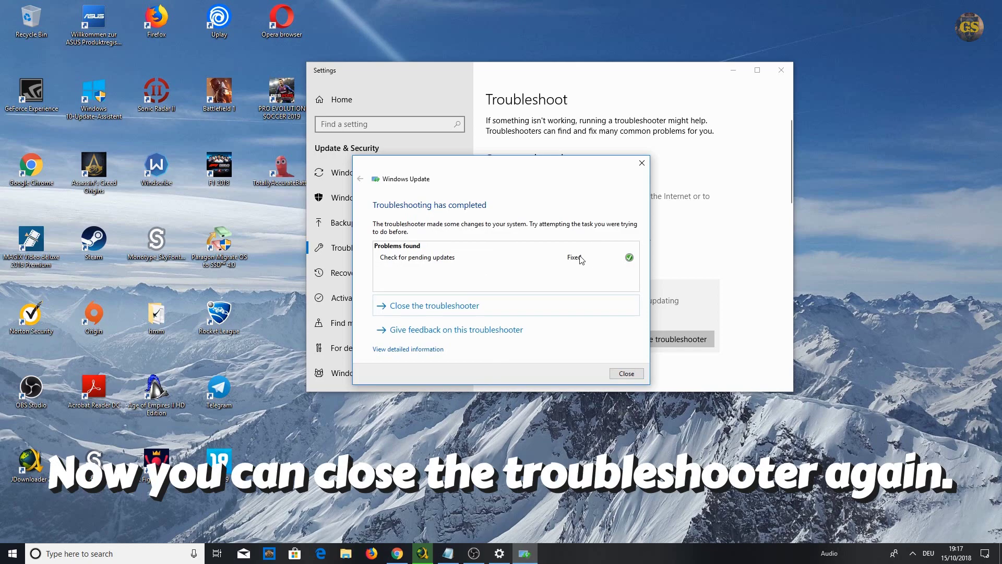
click(427, 307)
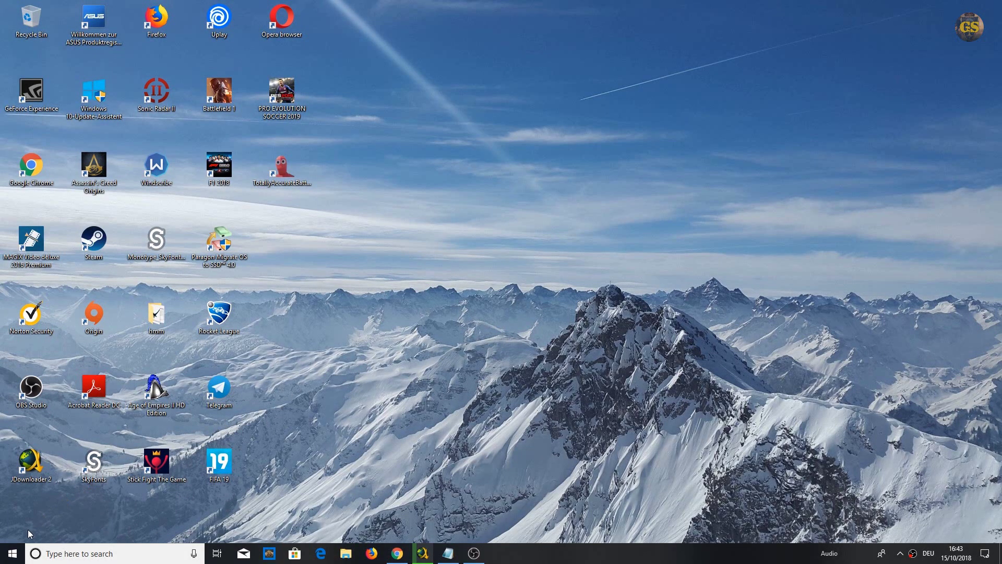
Step: Restart the computer
right_click(15, 557)
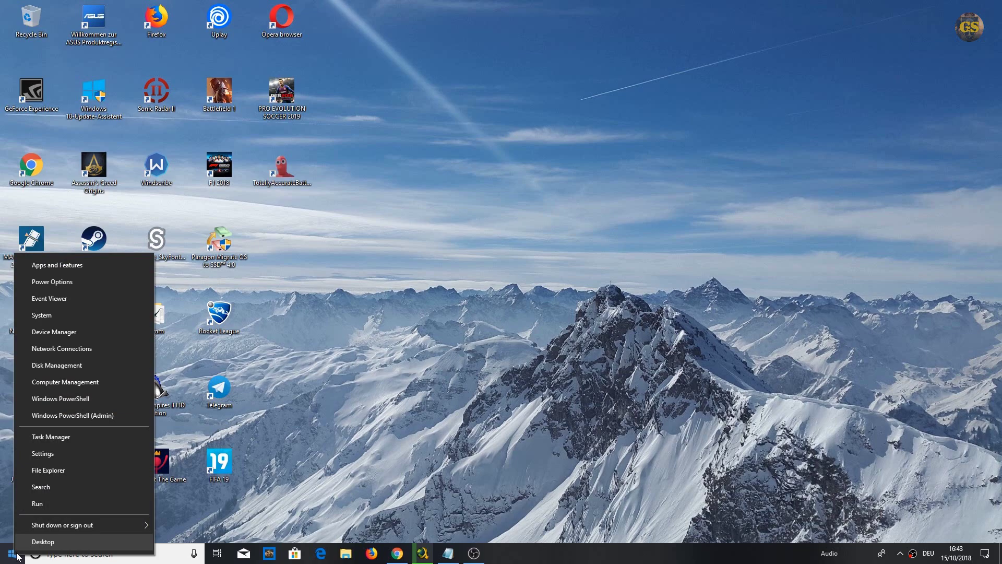
mouse_move(71, 528)
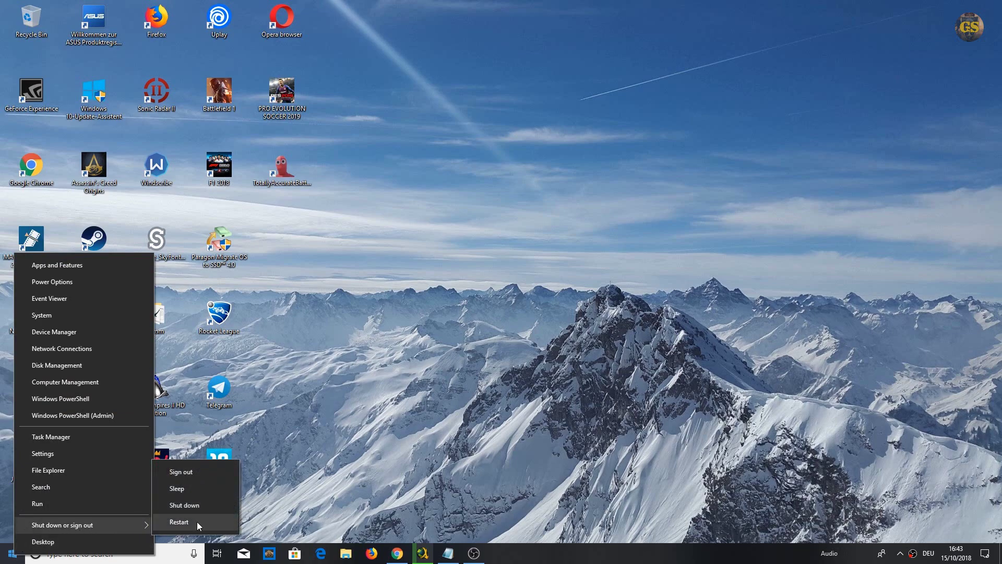